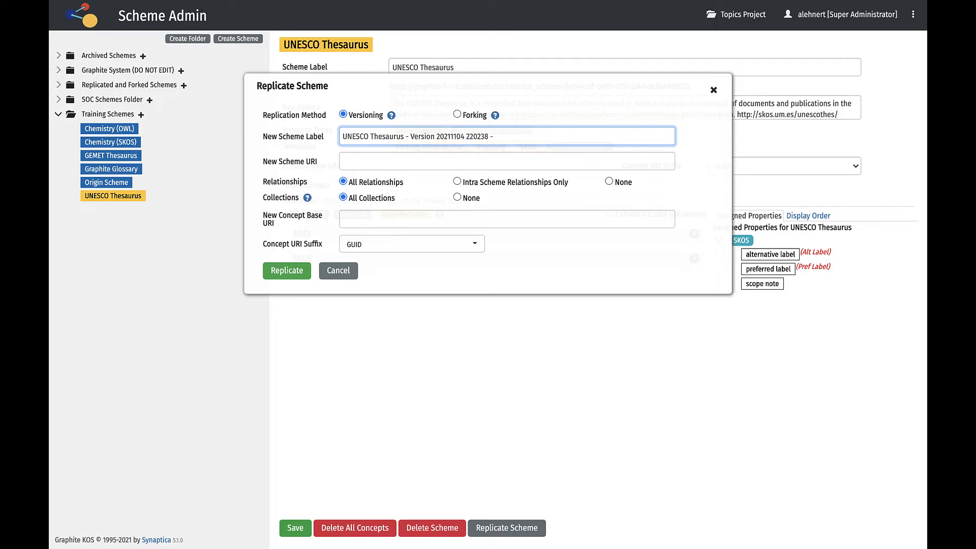
{"action": "type", "text": "2"}
{"action": "left_click", "coordinate": [366, 162]}
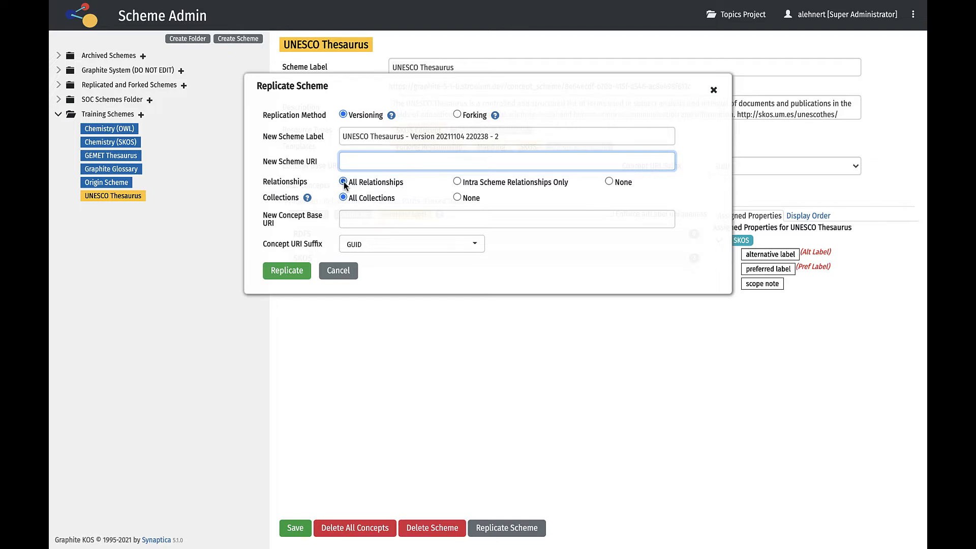
- Try the other relationship and collection options for the version, returning to All Relationships and All Collections
{"action": "left_click", "coordinate": [456, 182]}
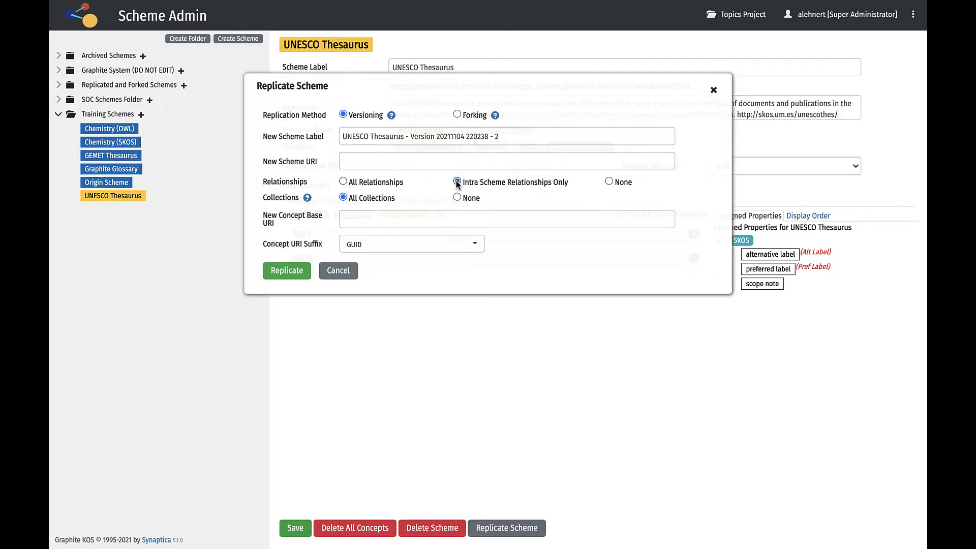
{"action": "left_click", "coordinate": [609, 182]}
{"action": "left_click", "coordinate": [343, 181]}
{"action": "left_click", "coordinate": [457, 198]}
{"action": "left_click", "coordinate": [342, 197]}
- Replicate the scheme as a version with a blank concept base URI and the GUID concept URI suffix
{"action": "left_click", "coordinate": [350, 219]}
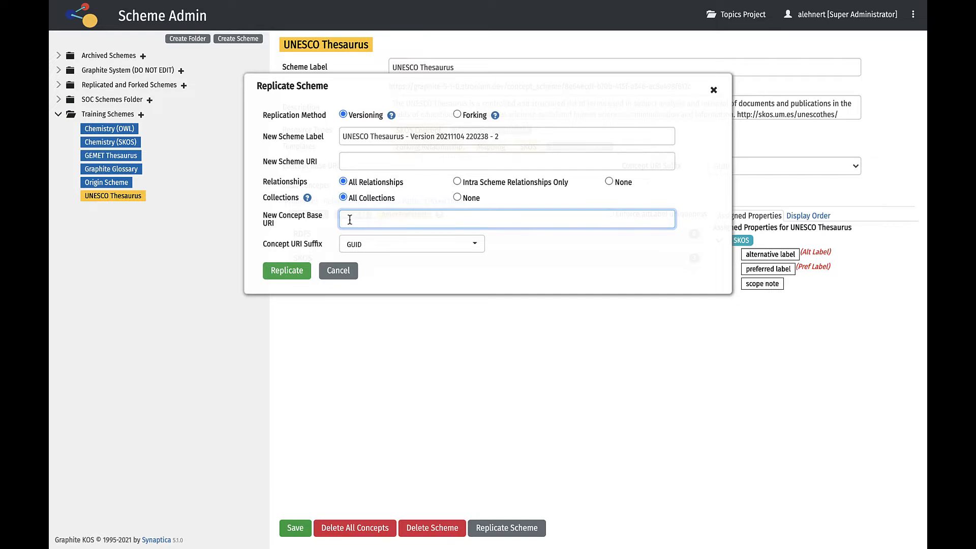
{"action": "left_click", "coordinate": [475, 247]}
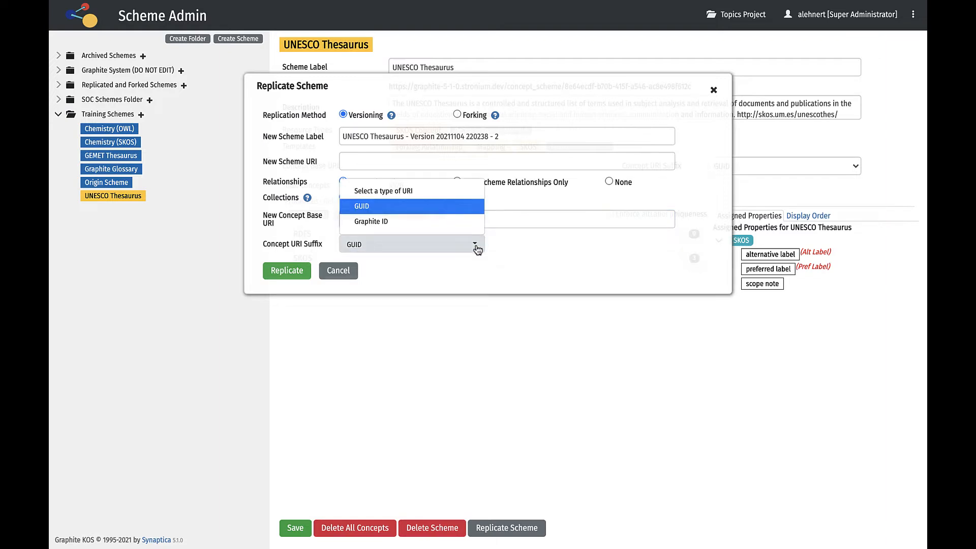
{"action": "left_click", "coordinate": [476, 246]}
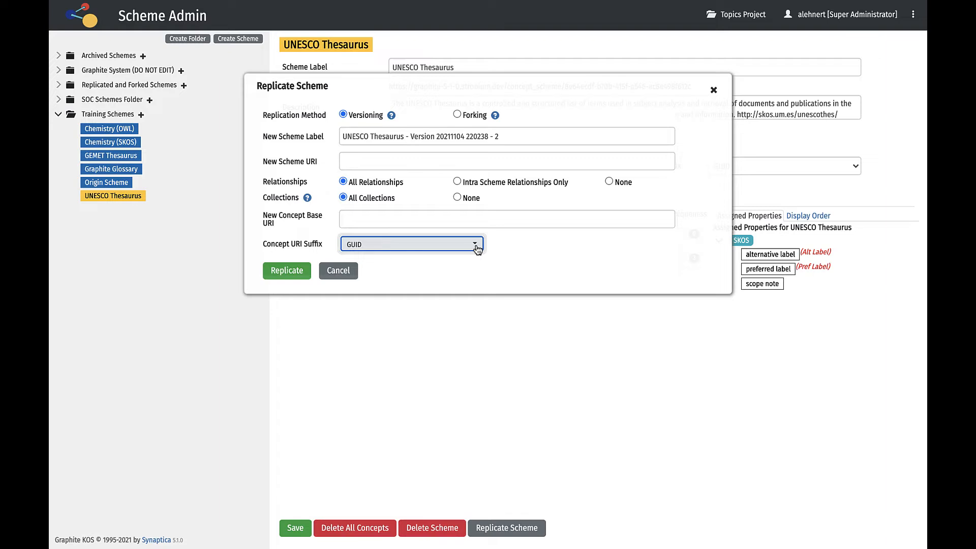
{"action": "left_click", "coordinate": [286, 271]}
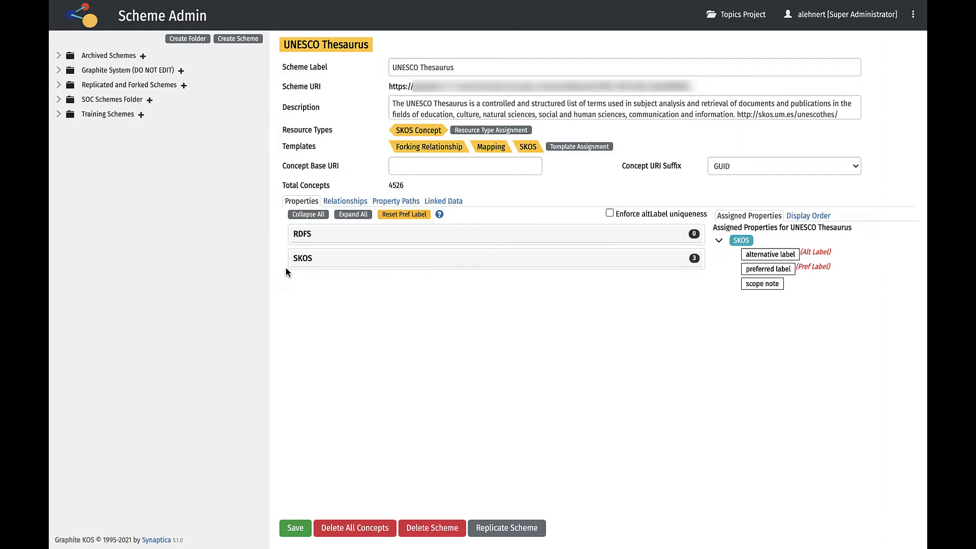
- Review the assigned relationships of the new UNESCO Thesaurus version in Training Schemes and move that scheme into the Archived Schemes folder
{"action": "left_click", "coordinate": [59, 114]}
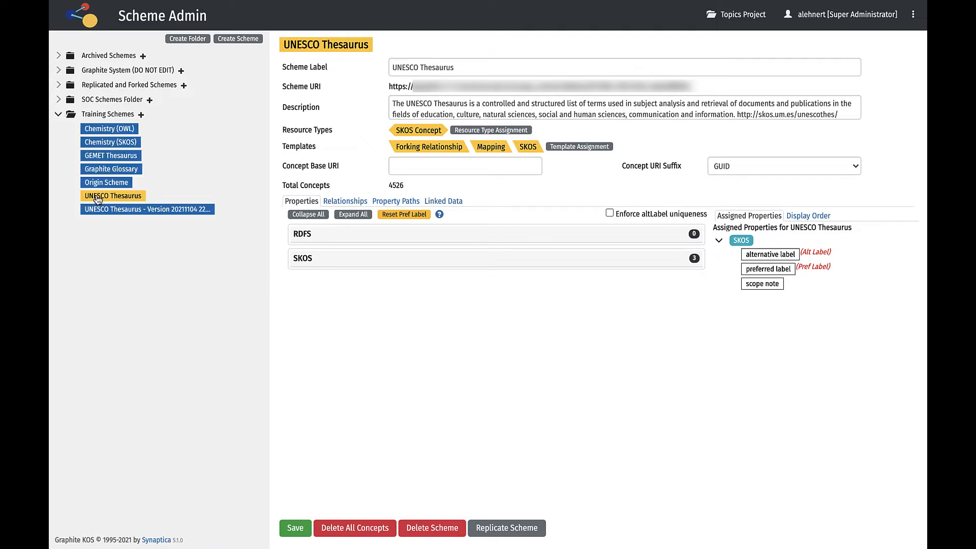
{"action": "left_click", "coordinate": [101, 211]}
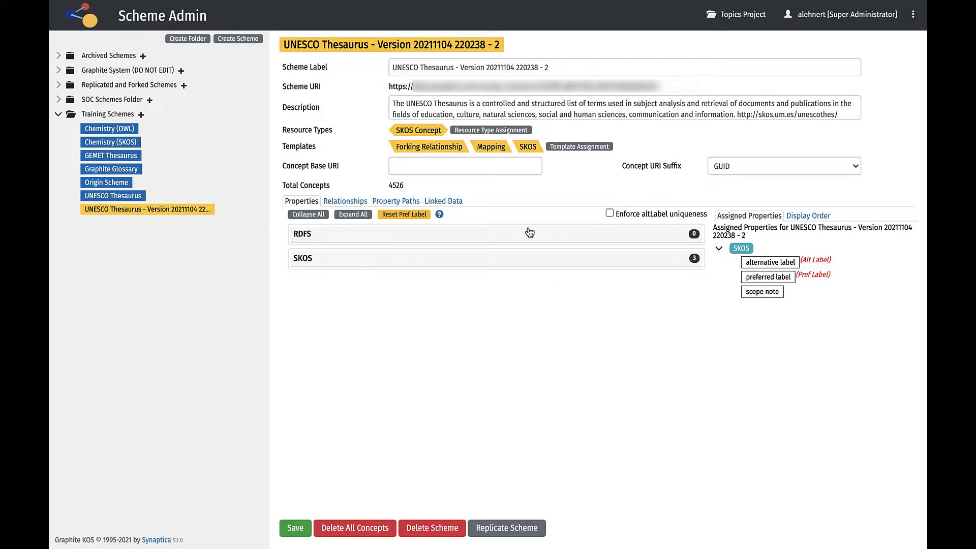
{"action": "left_click", "coordinate": [351, 201]}
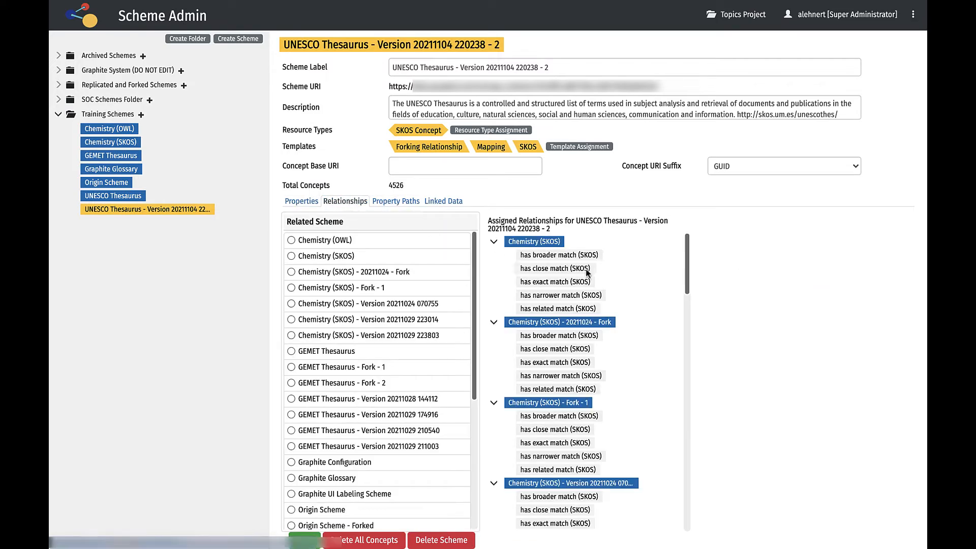
{"action": "scroll", "coordinate": [622, 290], "scroll_direction": "down", "scroll_amount": 5}
{"action": "scroll", "coordinate": [622, 291], "scroll_direction": "down", "scroll_amount": 11}
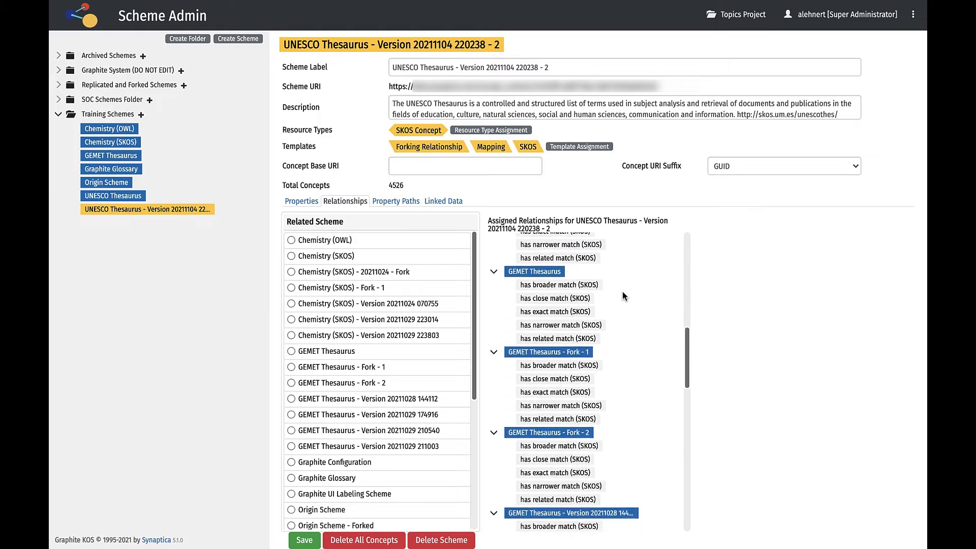
{"action": "scroll", "coordinate": [624, 297], "scroll_direction": "down", "scroll_amount": 3}
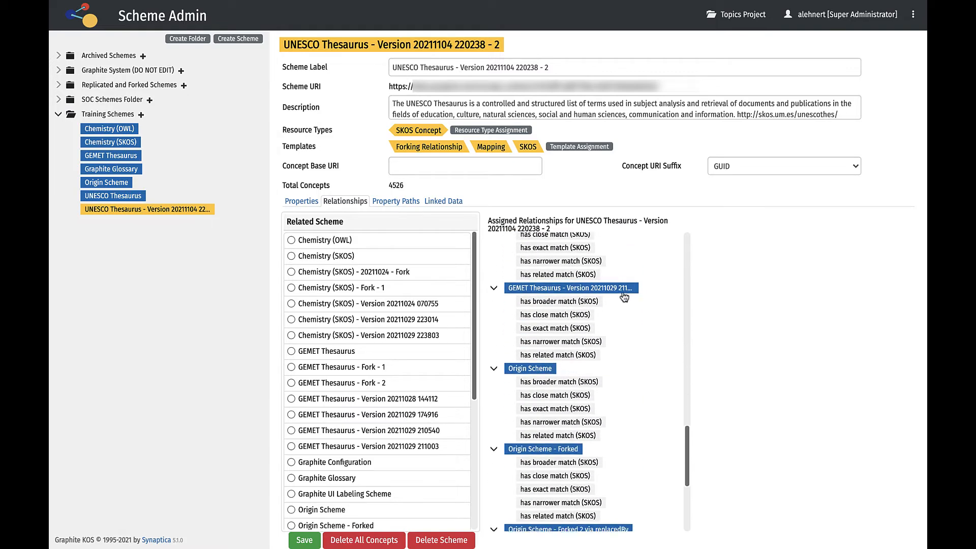
{"action": "scroll", "coordinate": [624, 297], "scroll_direction": "up", "scroll_amount": 20}
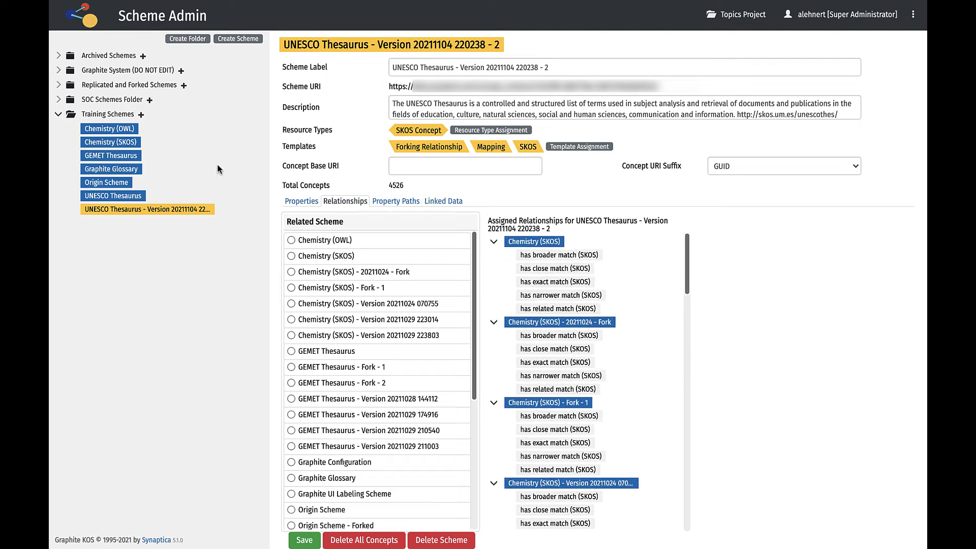
{"action": "left_click_drag", "start_coordinate": [151, 210], "coordinate": [128, 58]}
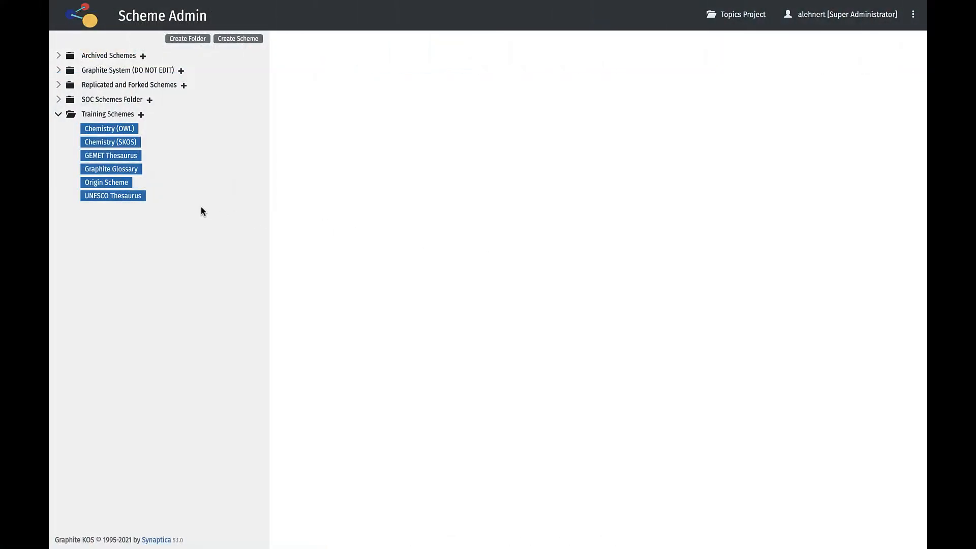
- Set up a replication of the original UNESCO Thesaurus using the Forking method with the label "UNESCO Thesaurus - Copy - 2"
{"action": "left_click", "coordinate": [118, 198]}
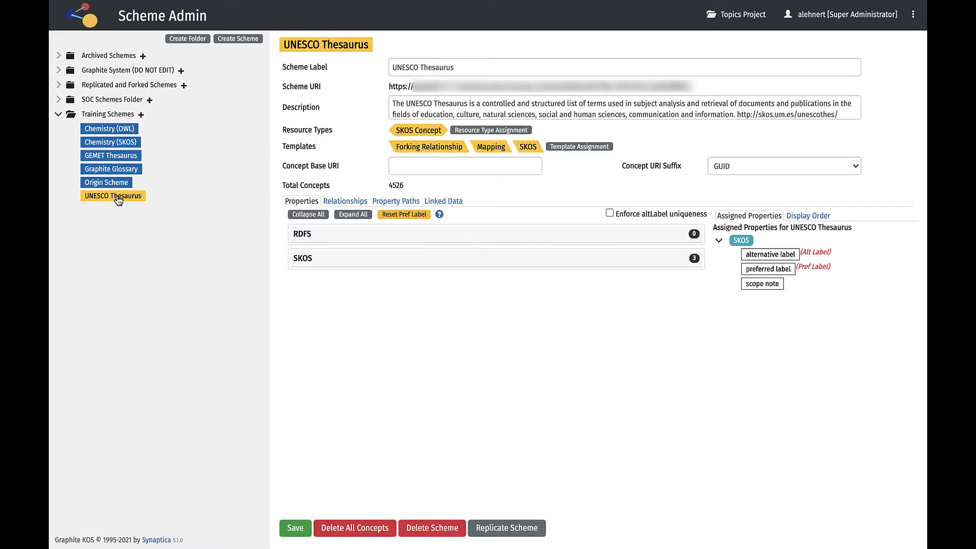
{"action": "left_click", "coordinate": [517, 531]}
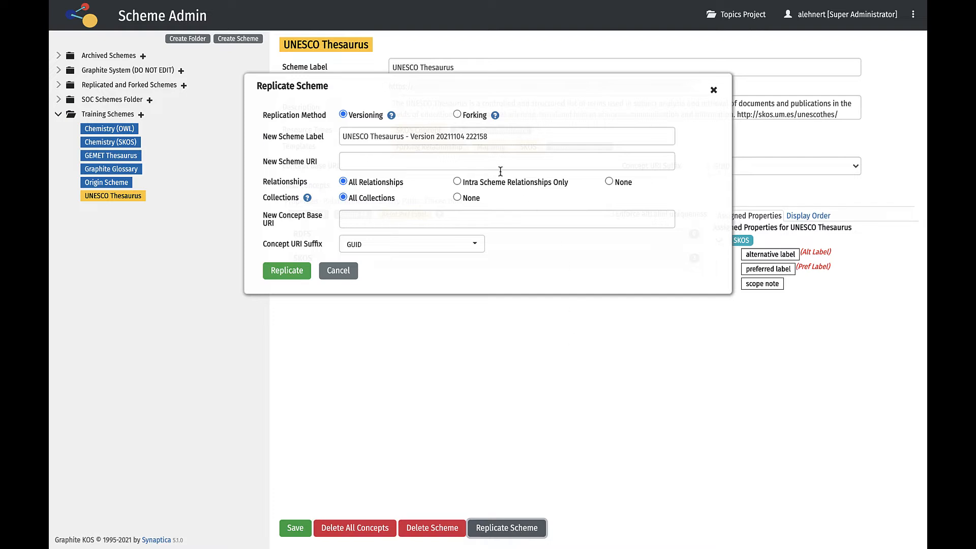
{"action": "left_click", "coordinate": [456, 115]}
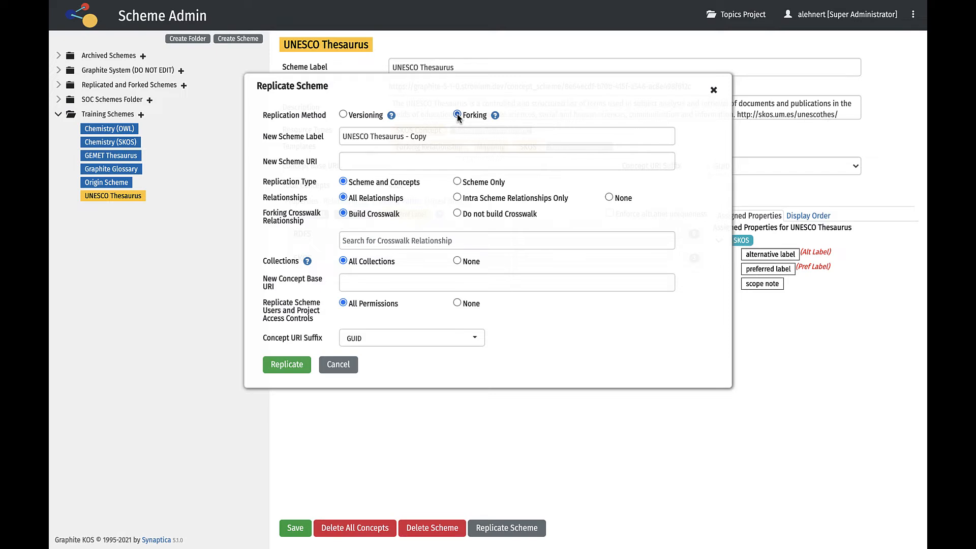
{"action": "left_click", "coordinate": [447, 137]}
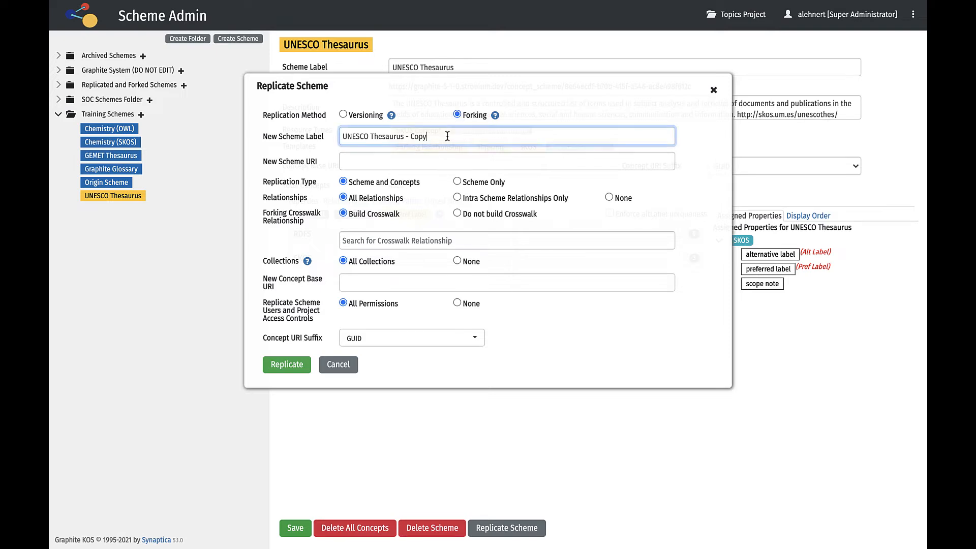
{"action": "type", "text": "- 2"}
{"action": "key", "text": "Tab"}
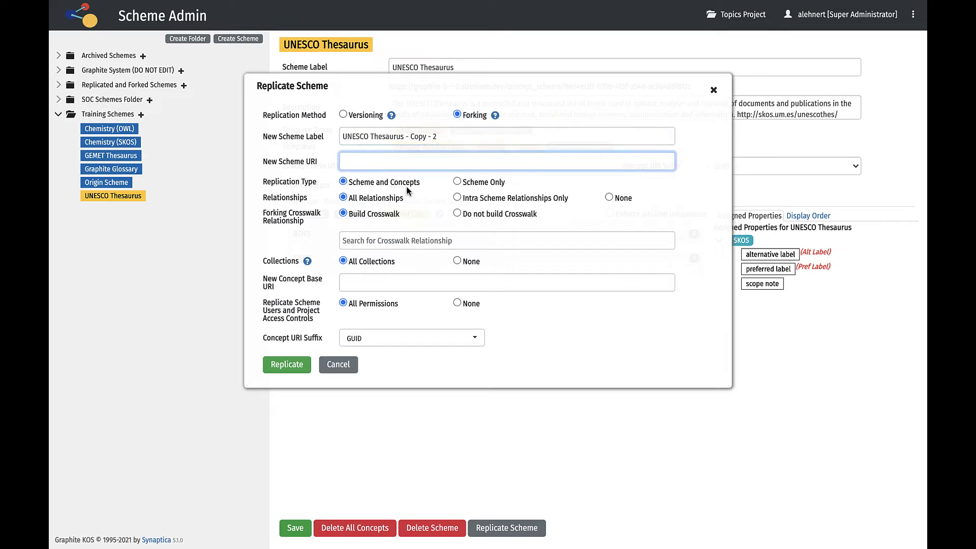
- Try the alternative replication type, relationship and crosswalk options, returning to Scheme and Concepts, All Relationships and Build Crosswalk
{"action": "left_click", "coordinate": [457, 182]}
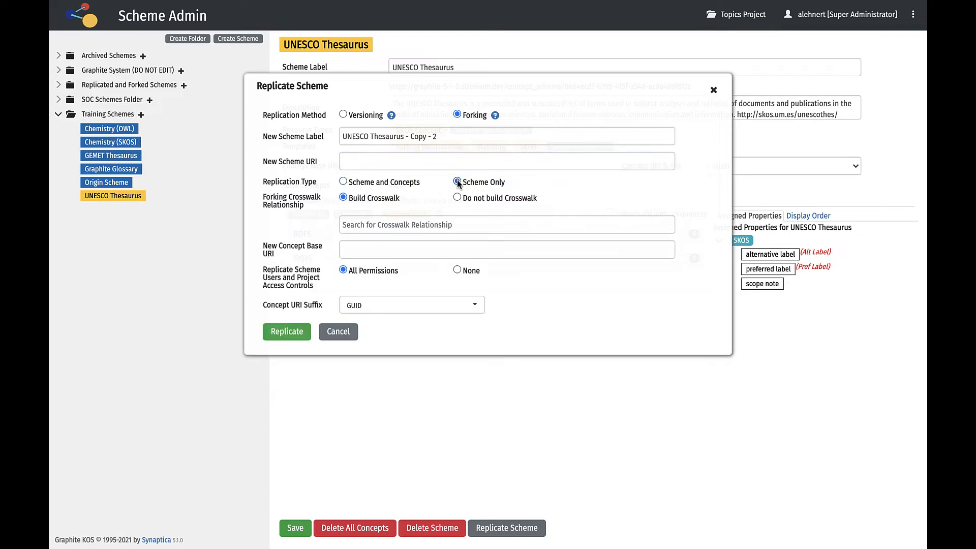
{"action": "left_click", "coordinate": [343, 182]}
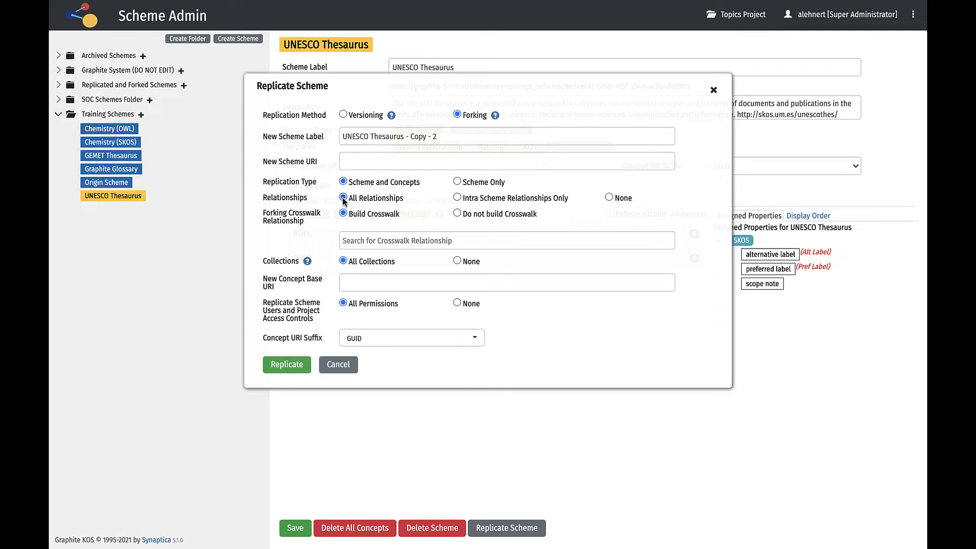
{"action": "left_click", "coordinate": [456, 197]}
{"action": "left_click", "coordinate": [609, 196]}
{"action": "left_click", "coordinate": [343, 197]}
{"action": "left_click", "coordinate": [457, 213]}
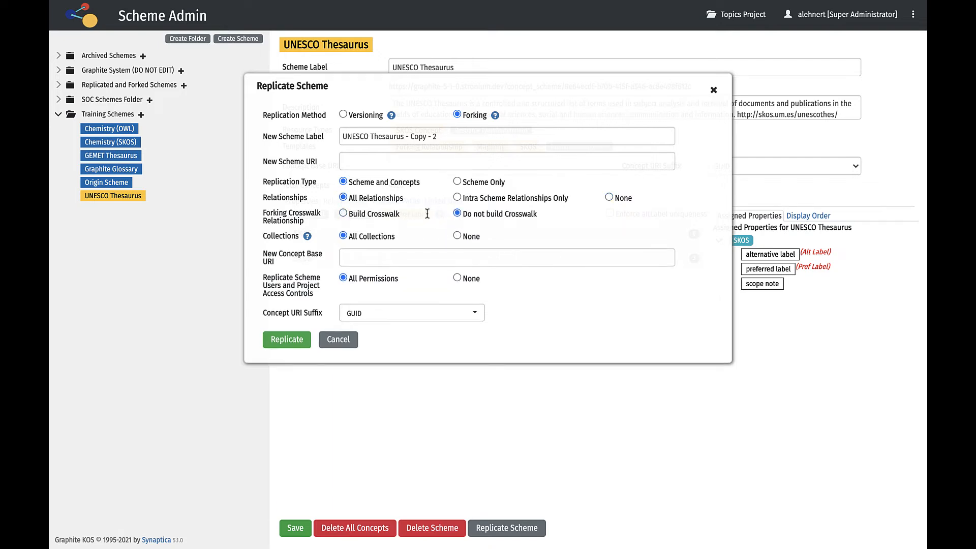
{"action": "left_click", "coordinate": [343, 214]}
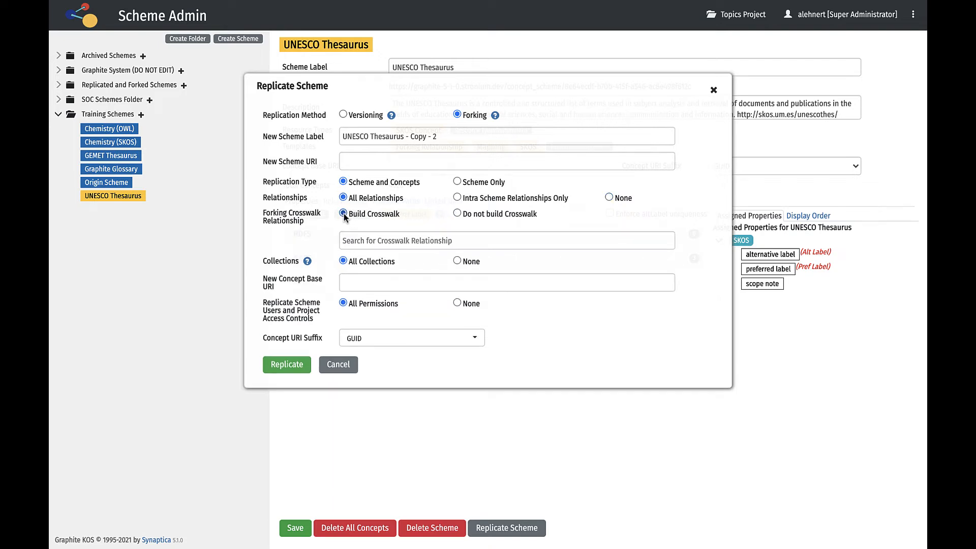
- Search for "origi" and choose the Origin relationship from AL Testing as the forking crosswalk relationship
{"action": "left_click", "coordinate": [354, 239]}
{"action": "type", "text": "origi"}
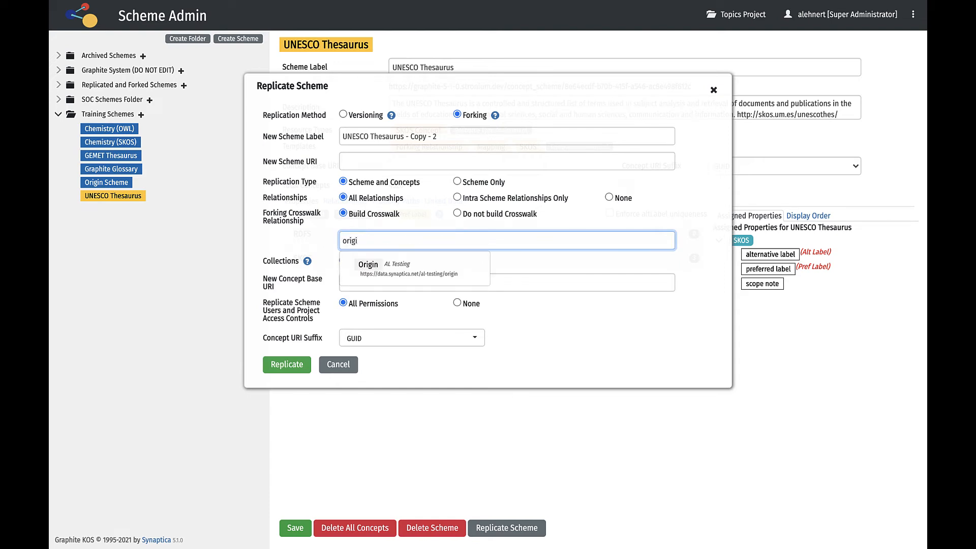
{"action": "left_click", "coordinate": [369, 265]}
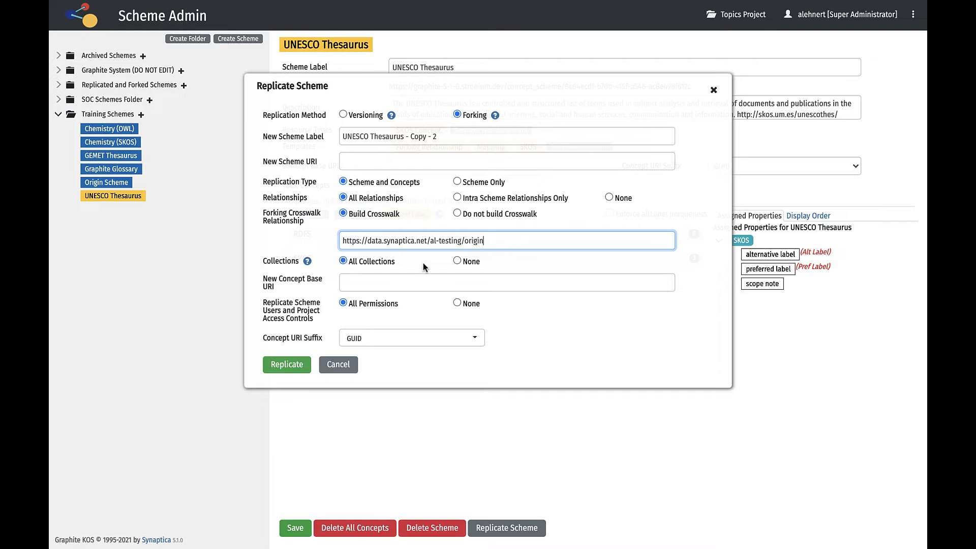
- Try None for the fork's collections and for its users and project access controls, restoring All Collections and All Permissions
{"action": "left_click", "coordinate": [461, 260]}
{"action": "left_click", "coordinate": [459, 262]}
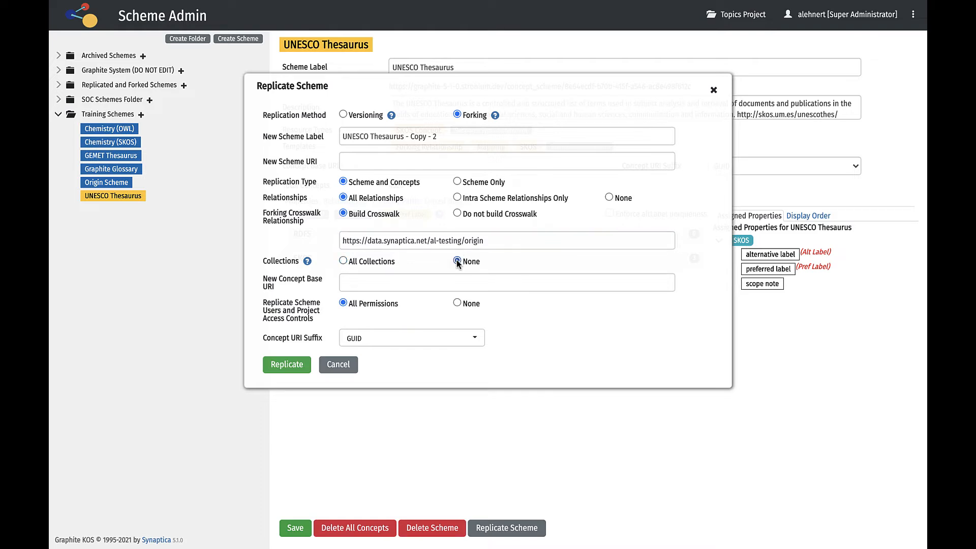
{"action": "left_click", "coordinate": [342, 260]}
{"action": "left_click", "coordinate": [360, 283]}
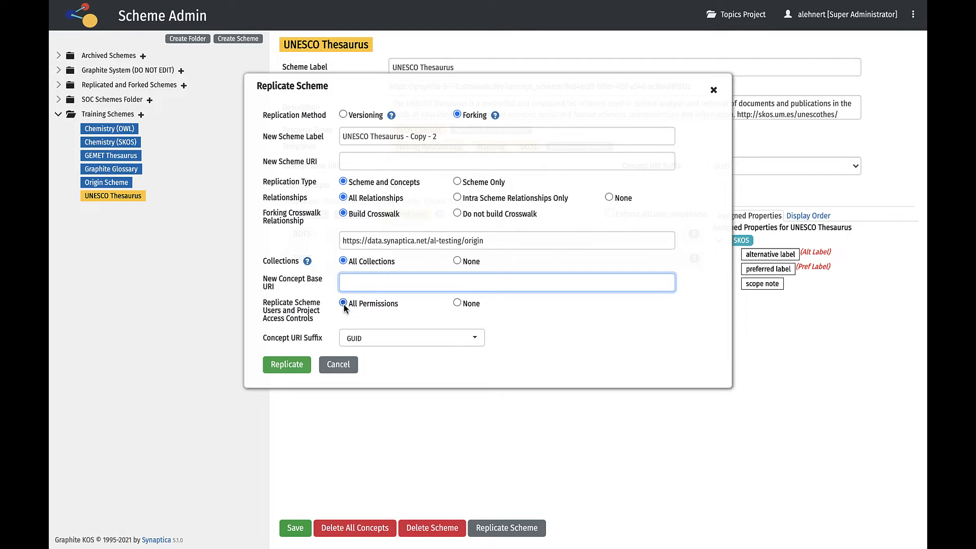
{"action": "left_click", "coordinate": [456, 303]}
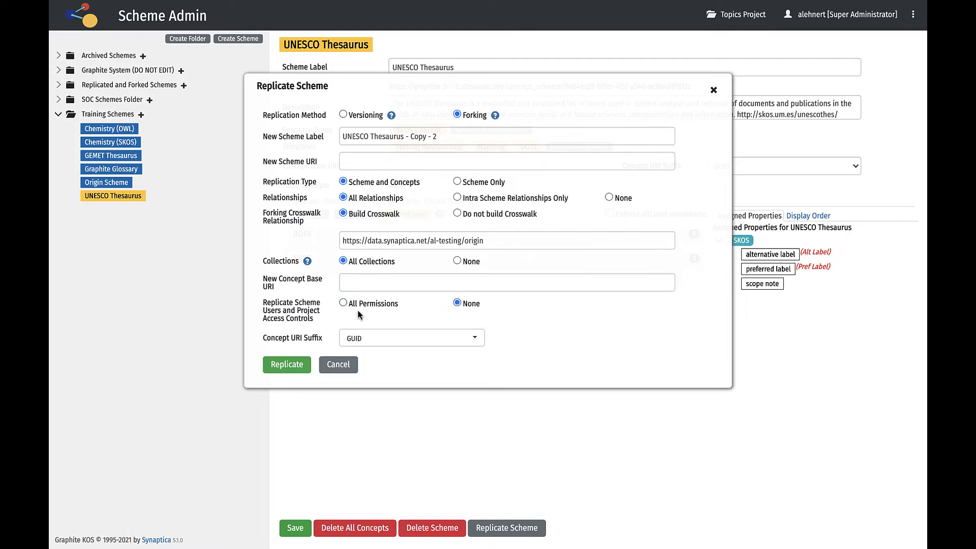
- Replicate the fork with the GUID concept URI suffix and move UNESCO Thesaurus - Copy - 2 from Training Schemes into Archived Schemes
{"action": "left_click", "coordinate": [471, 339]}
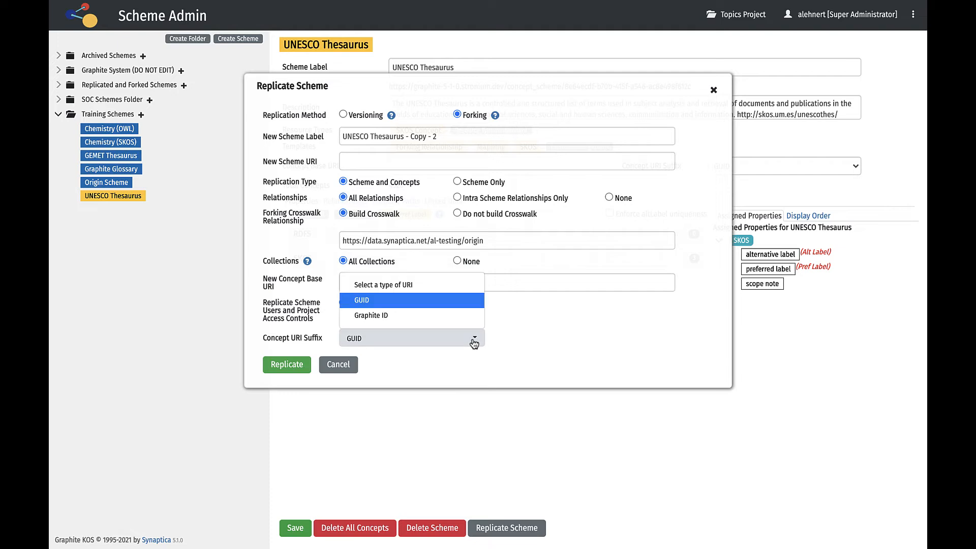
{"action": "left_click", "coordinate": [469, 339]}
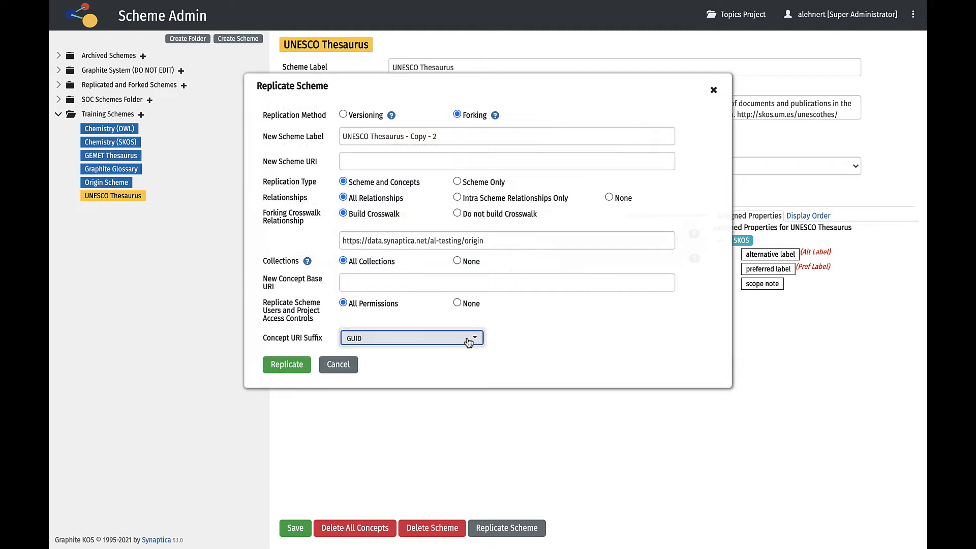
{"action": "left_click", "coordinate": [298, 366]}
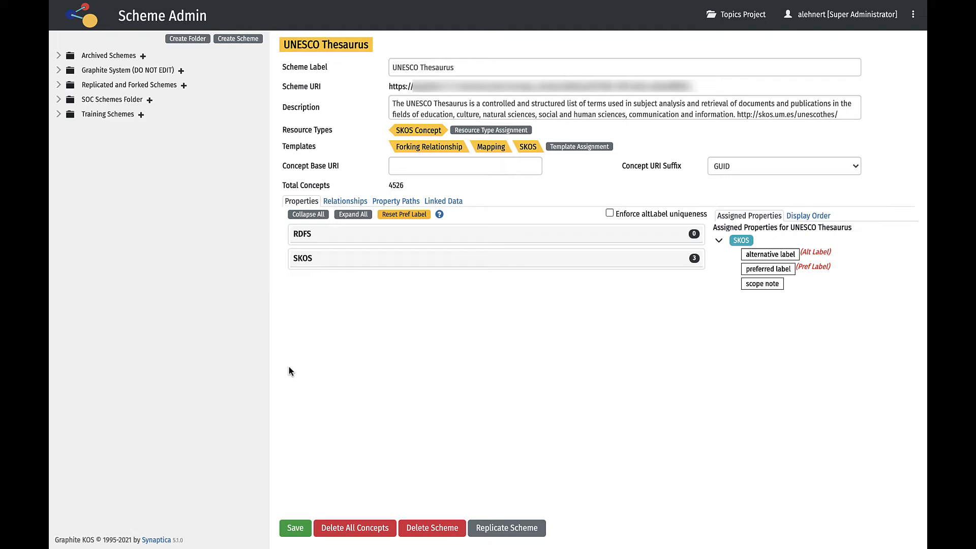
{"action": "left_click", "coordinate": [58, 115]}
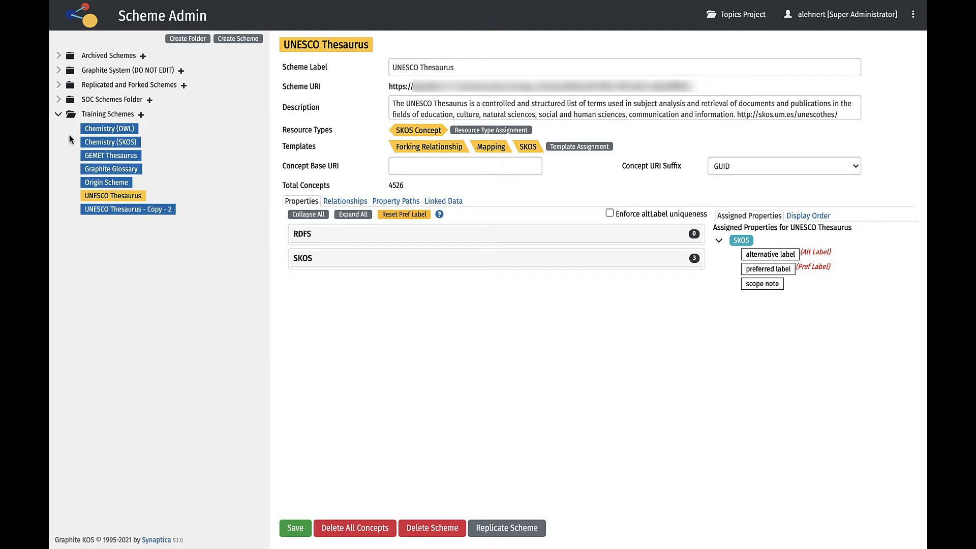
{"action": "left_click_drag", "start_coordinate": [98, 213], "coordinate": [101, 60]}
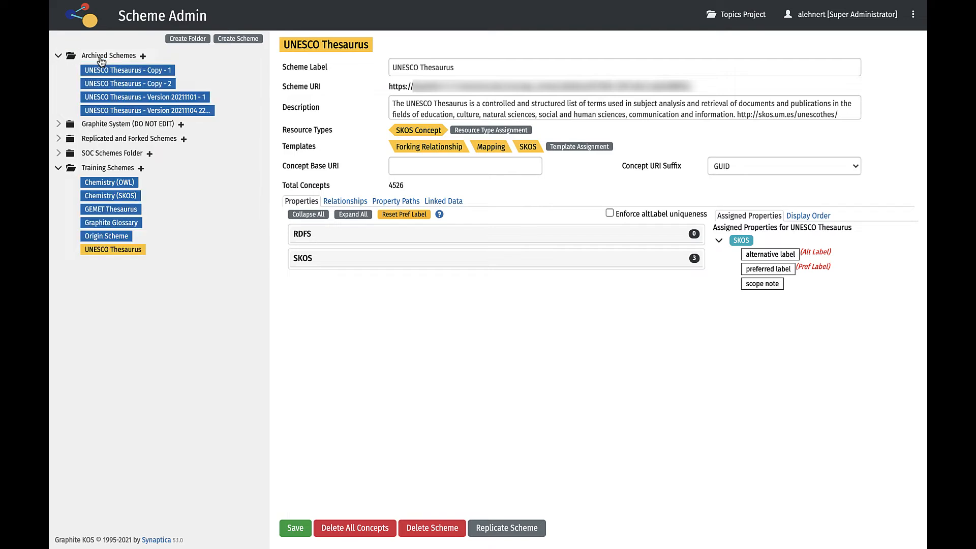
- Open UNESCO Thesaurus - Copy - 2 in Archived Schemes and review its assigned relationships
{"action": "left_click", "coordinate": [111, 84]}
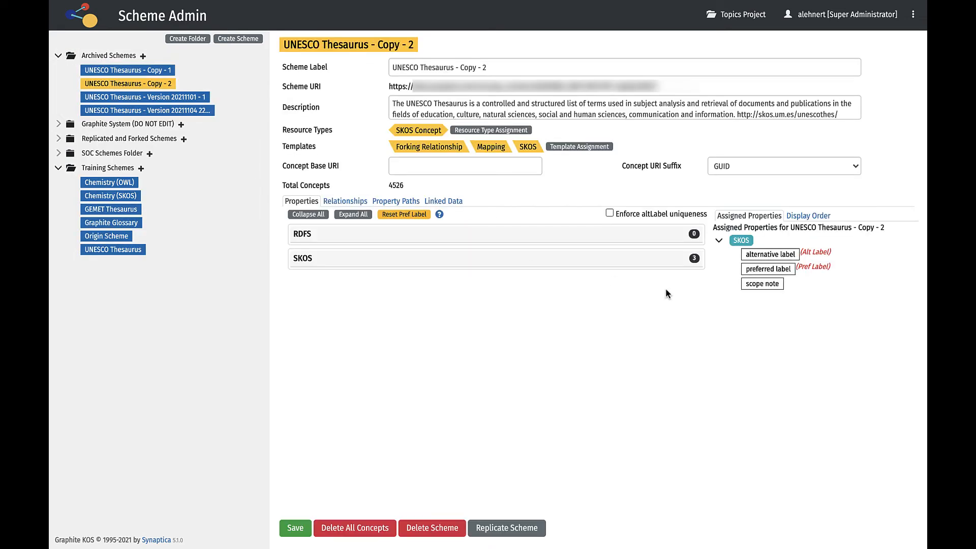
{"action": "left_click", "coordinate": [346, 201]}
{"action": "scroll", "coordinate": [606, 303], "scroll_direction": "down", "scroll_amount": 12}
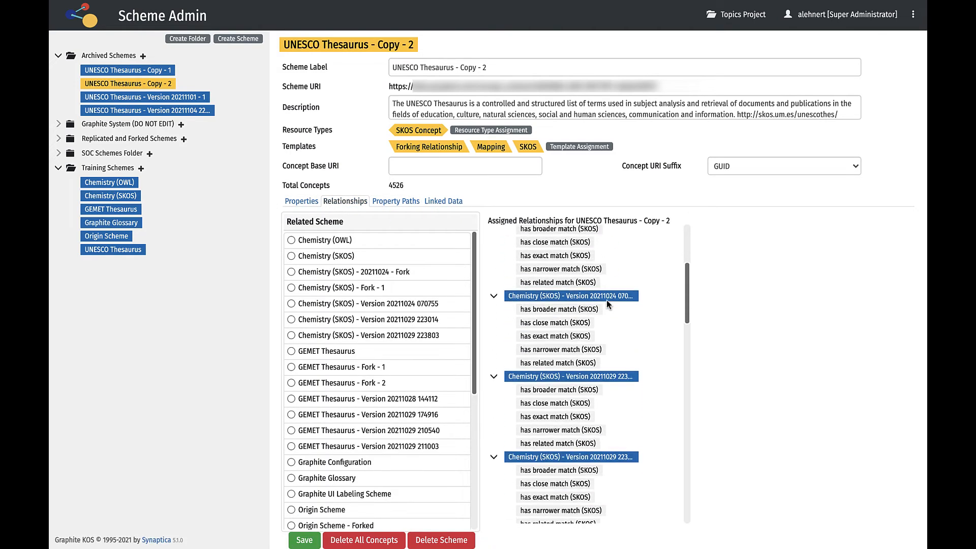
{"action": "scroll", "coordinate": [607, 304], "scroll_direction": "down", "scroll_amount": 3}
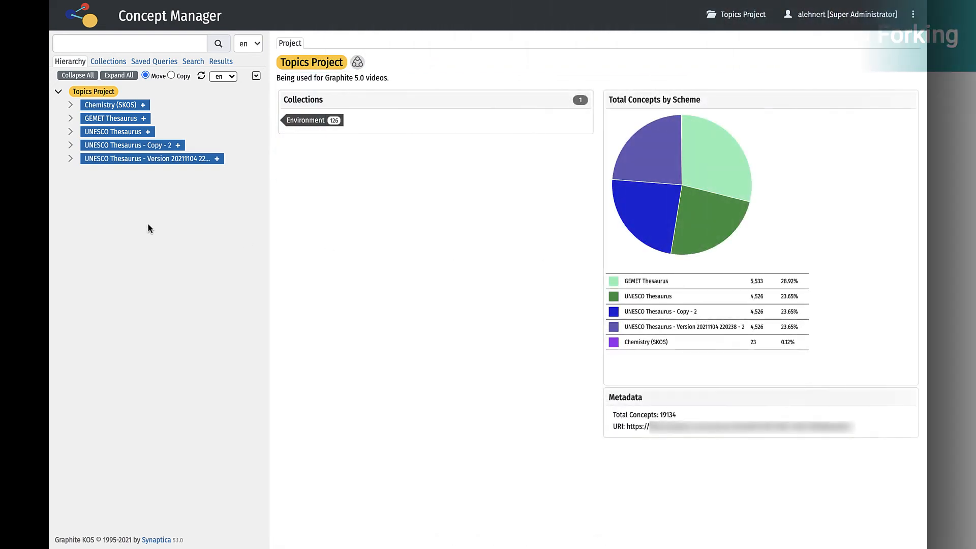
{"action": "left_click", "coordinate": [73, 160]}
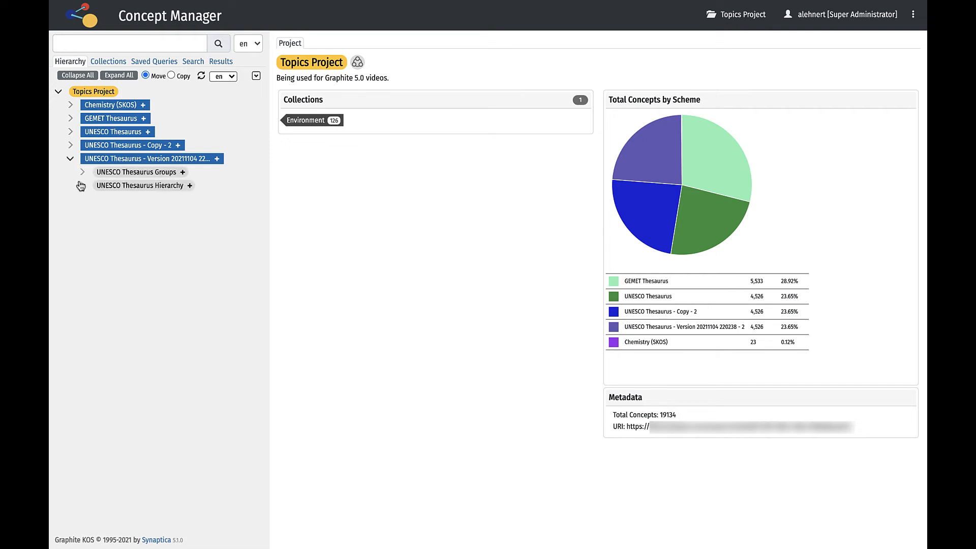
{"action": "left_click", "coordinate": [81, 186]}
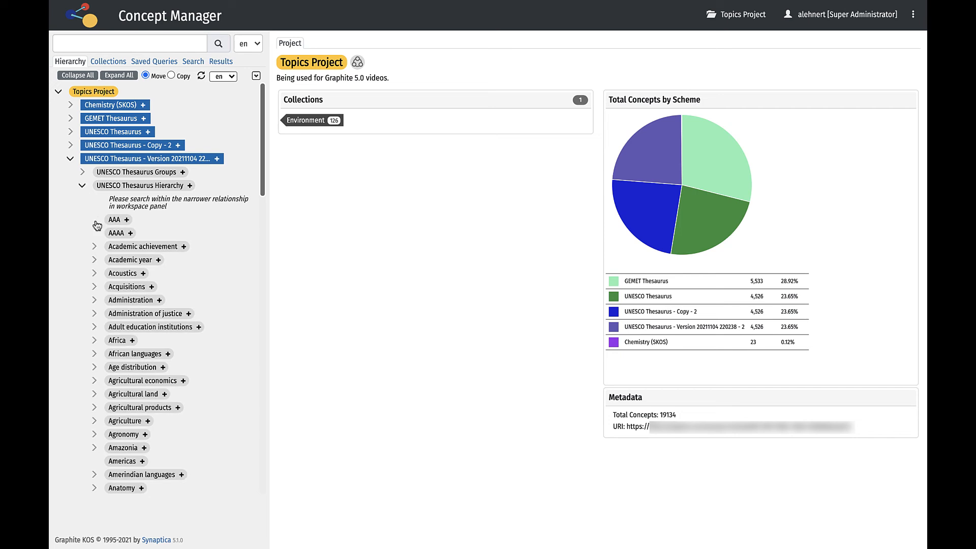
{"action": "left_click", "coordinate": [108, 250]}
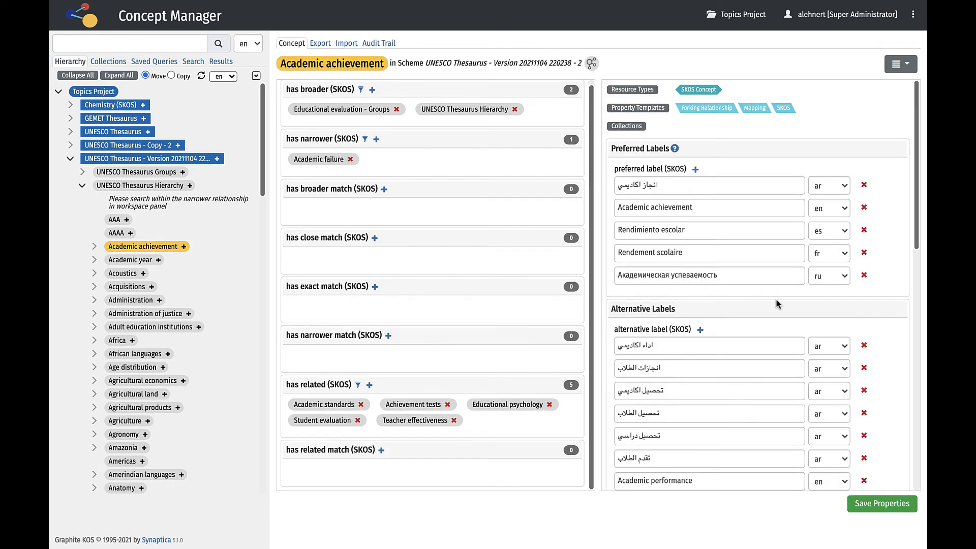
{"action": "scroll", "coordinate": [776, 303], "scroll_direction": "down", "scroll_amount": 10}
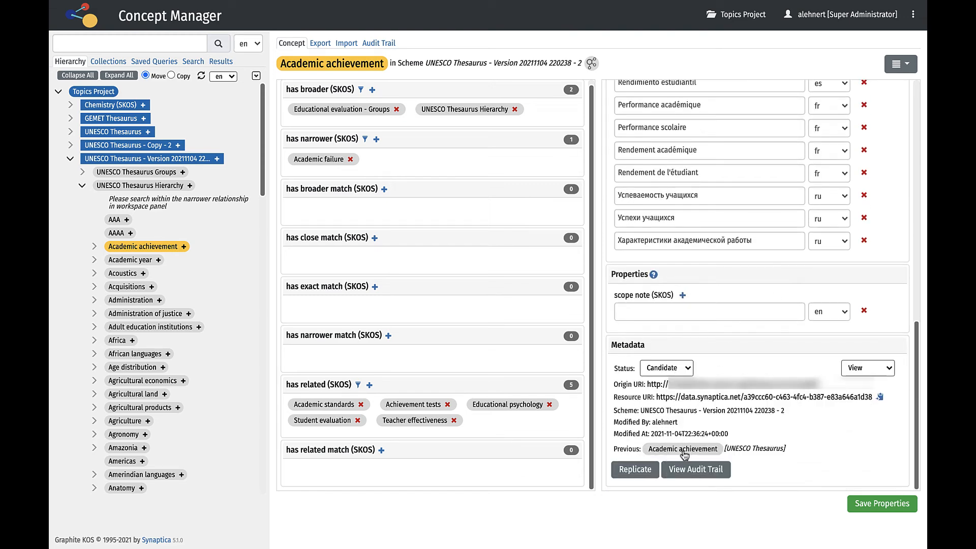
- Open Academic achievement under UNESCO Thesaurus - Copy - 2 and follow its Origin relationship to the source concept and the Destination relationship back
{"action": "left_click", "coordinate": [71, 146]}
{"action": "left_click", "coordinate": [82, 172]}
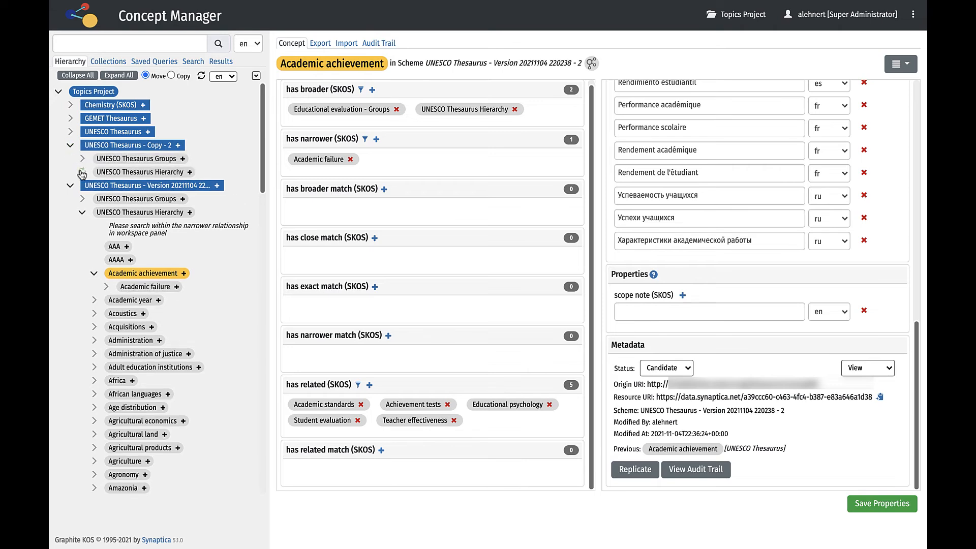
{"action": "left_click", "coordinate": [116, 235]}
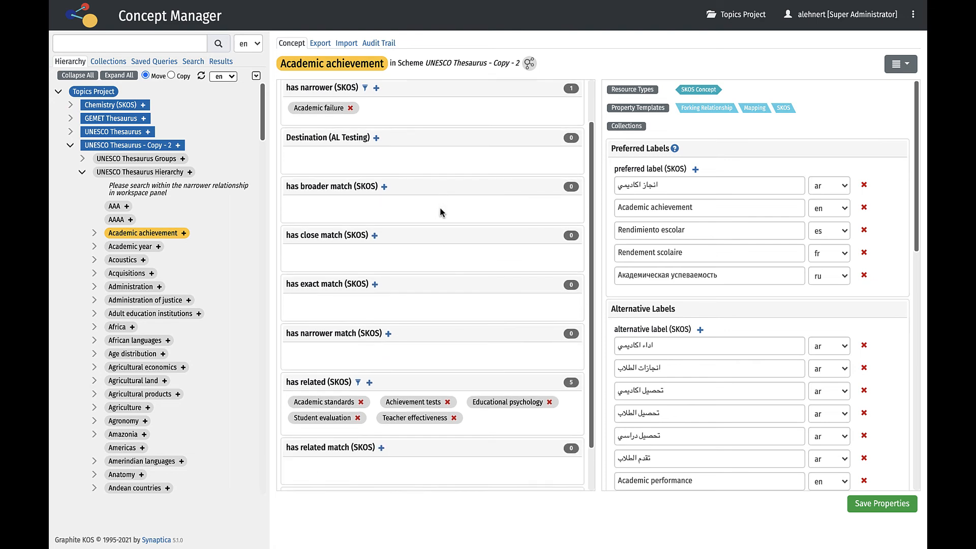
{"action": "scroll", "coordinate": [441, 210], "scroll_direction": "down", "scroll_amount": 1}
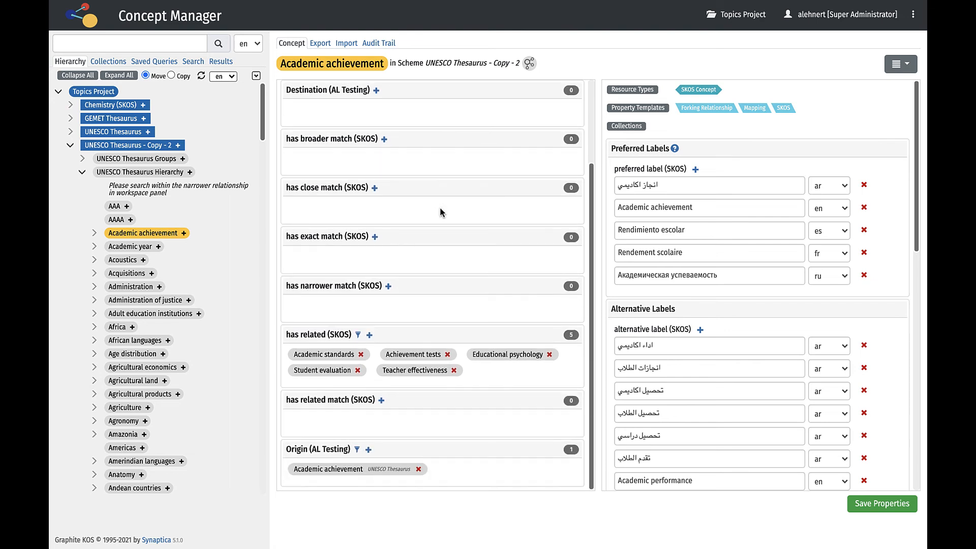
{"action": "left_click", "coordinate": [348, 469]}
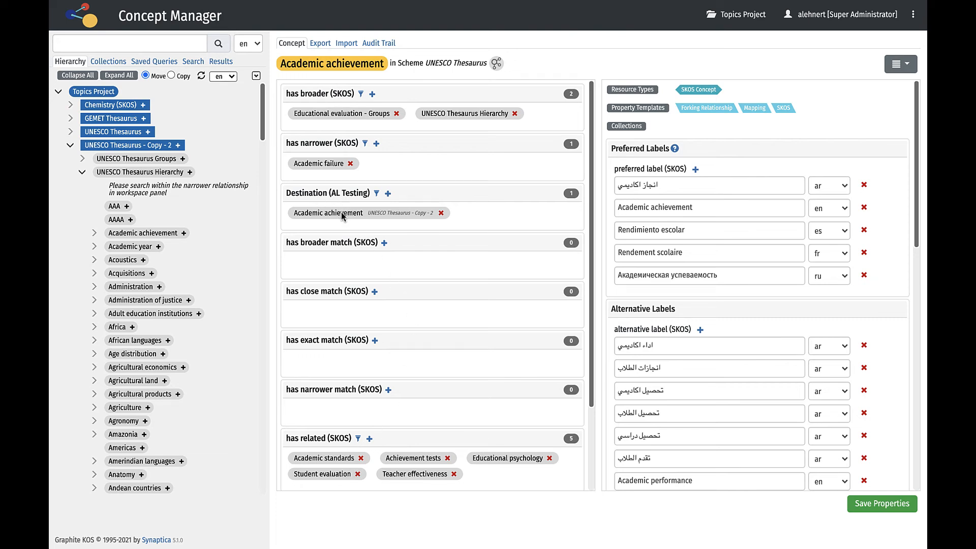
{"action": "left_click", "coordinate": [340, 212]}
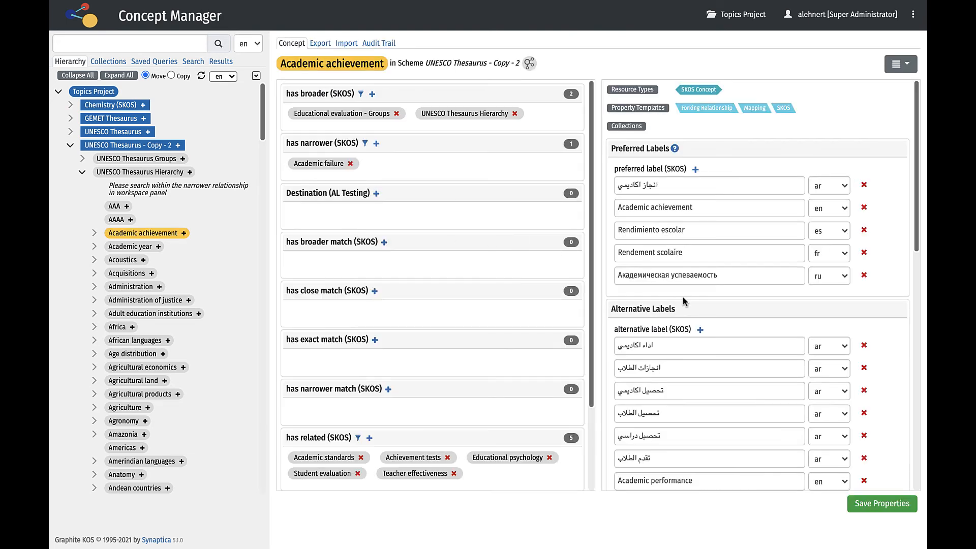
- Follow the Previous metadata link of the copied Academic achievement concept to UNESCO Thesaurus, and return through the Next link to Copy - 2
{"action": "scroll", "coordinate": [683, 297], "scroll_direction": "down", "scroll_amount": 10}
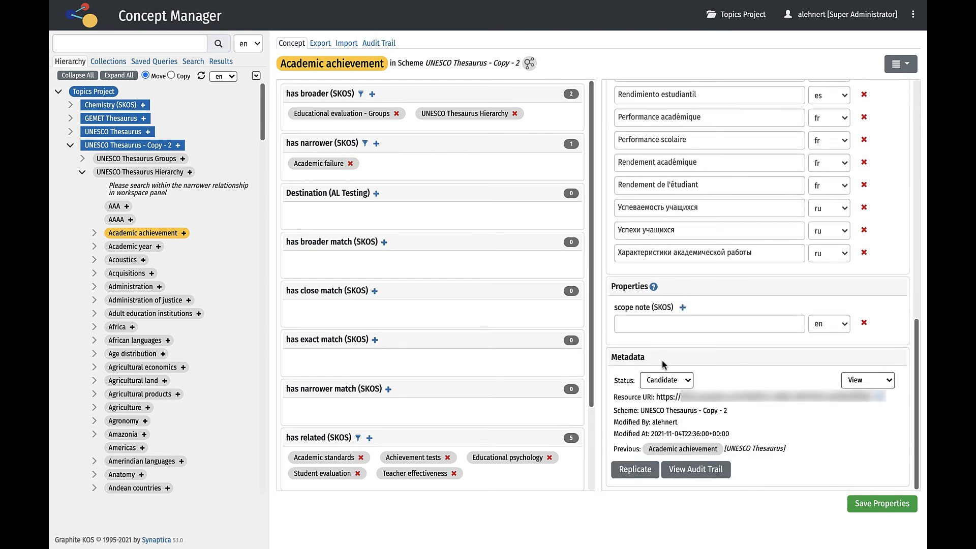
{"action": "left_click", "coordinate": [667, 453]}
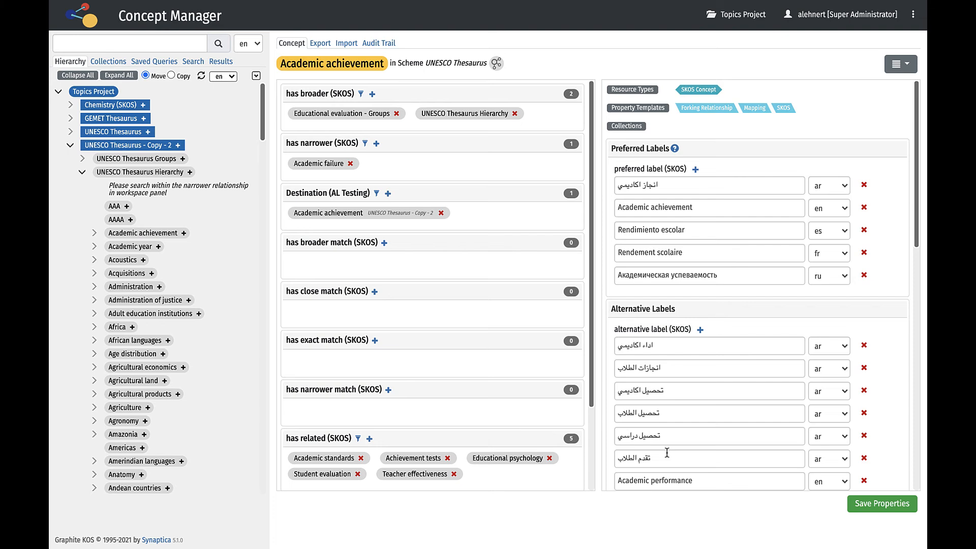
{"action": "scroll", "coordinate": [667, 452], "scroll_direction": "down", "scroll_amount": 10}
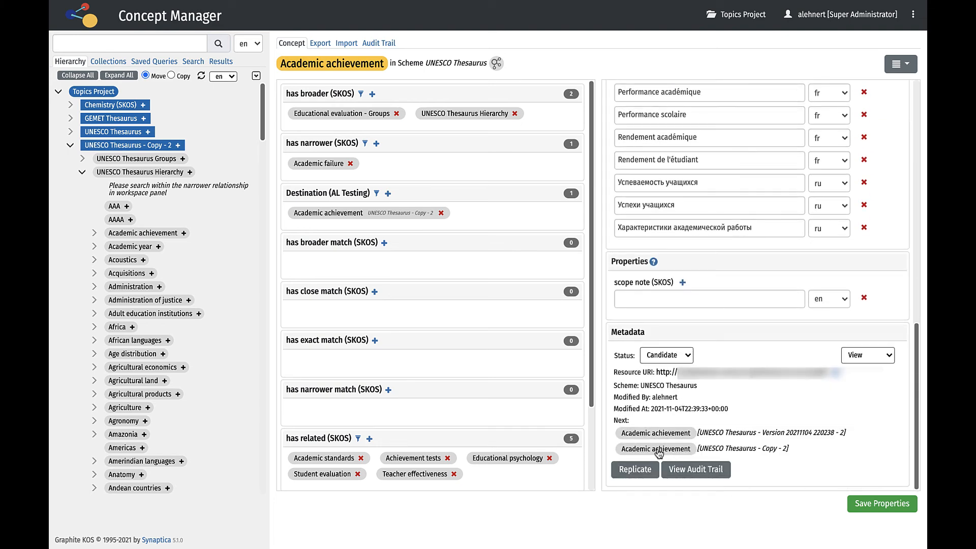
{"action": "left_click", "coordinate": [657, 448]}
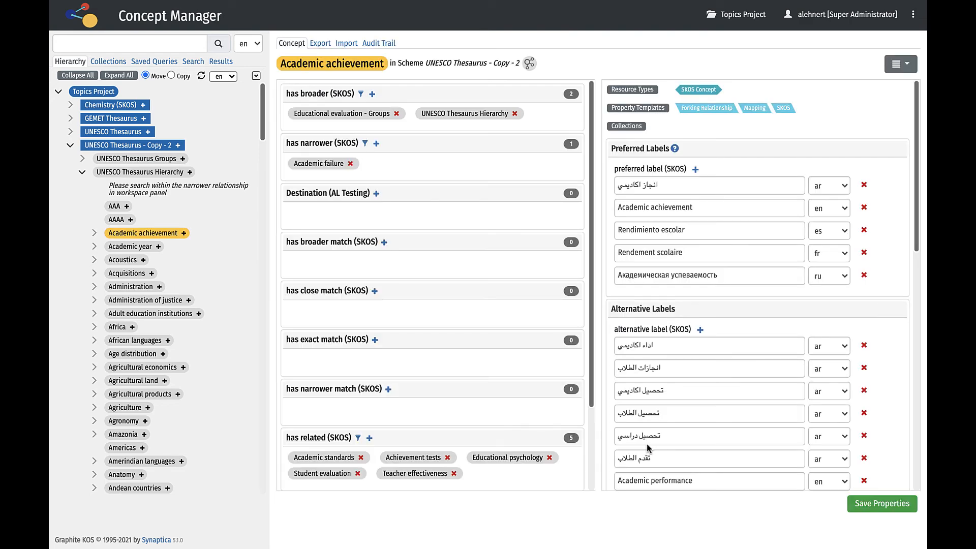
- Follow the UNESCO Thesaurus - Copy - 2 scheme's Previous link to the original scheme, and open the Environment collection to review its concepts
{"action": "left_click", "coordinate": [156, 148]}
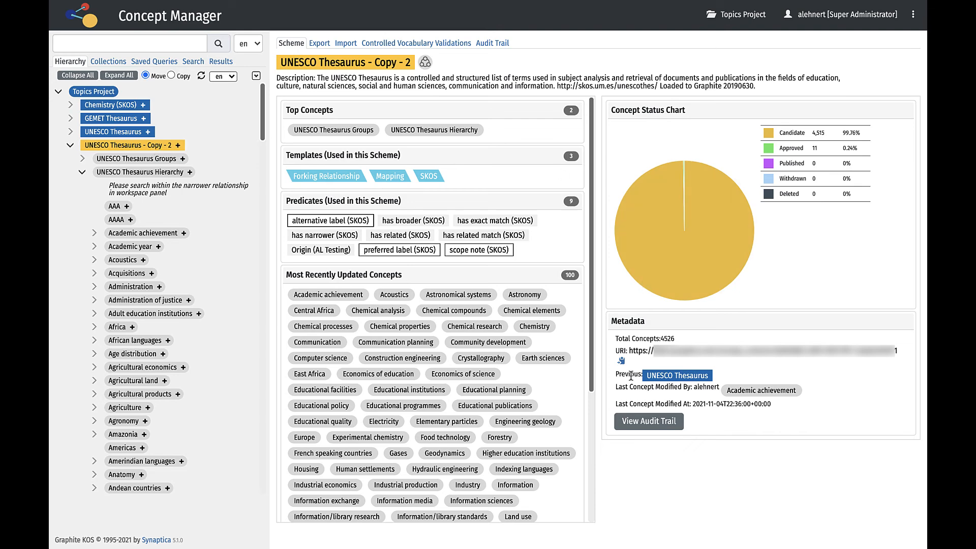
{"action": "left_click", "coordinate": [673, 377]}
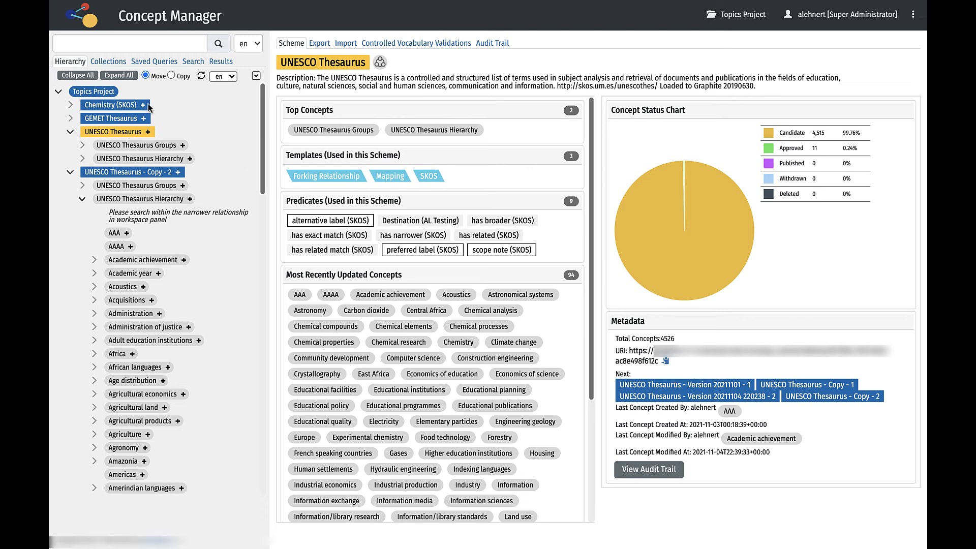
{"action": "left_click", "coordinate": [108, 62]}
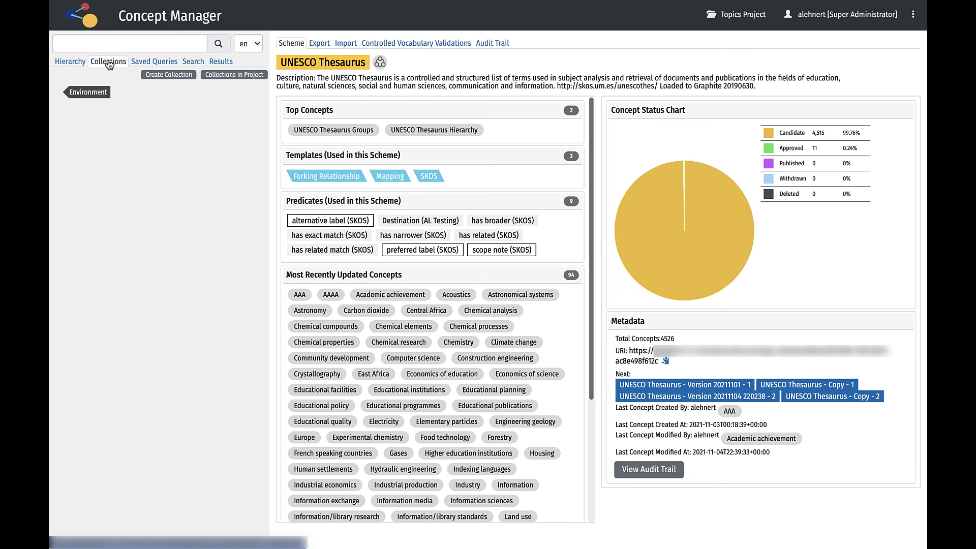
{"action": "left_click", "coordinate": [98, 95]}
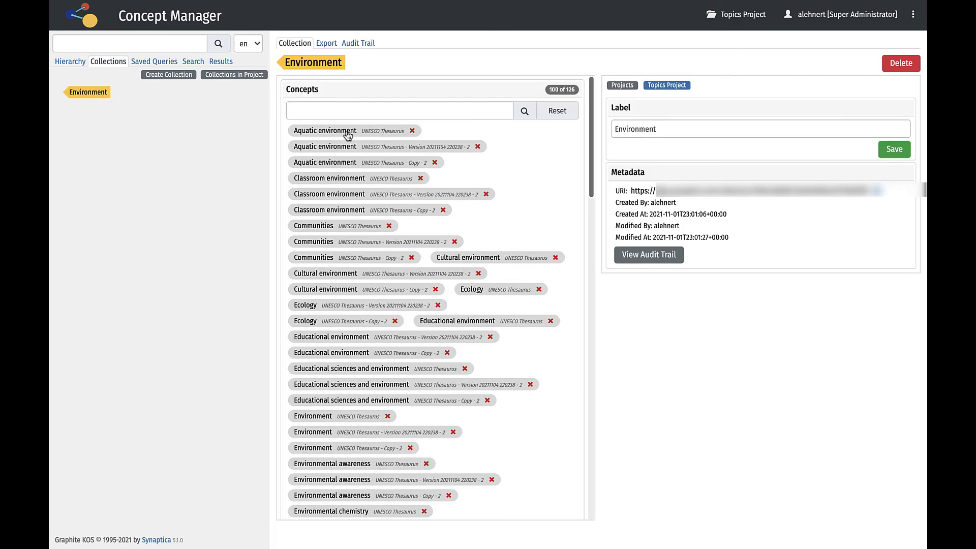